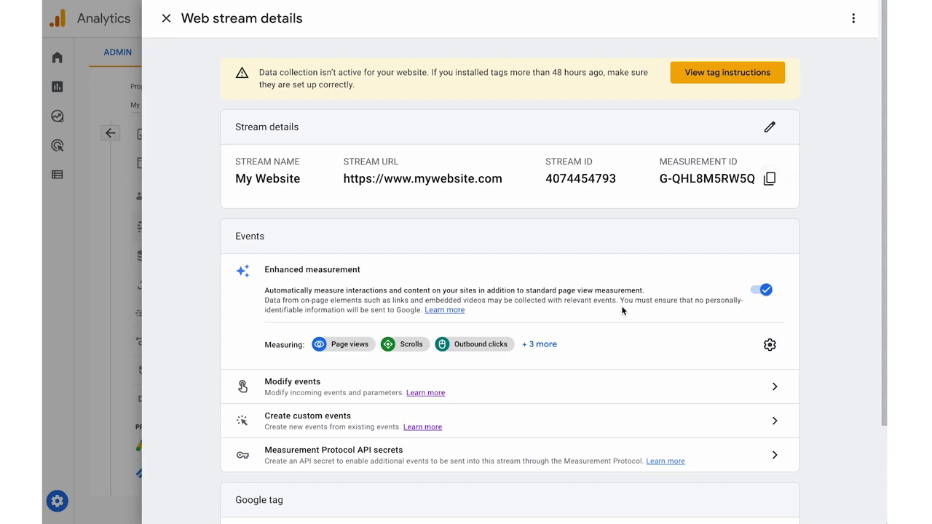
Review the My Website stream's enhanced measurement options, switching Site search off and back on, and close them without saving.
scroll(622, 311, "down", 1)
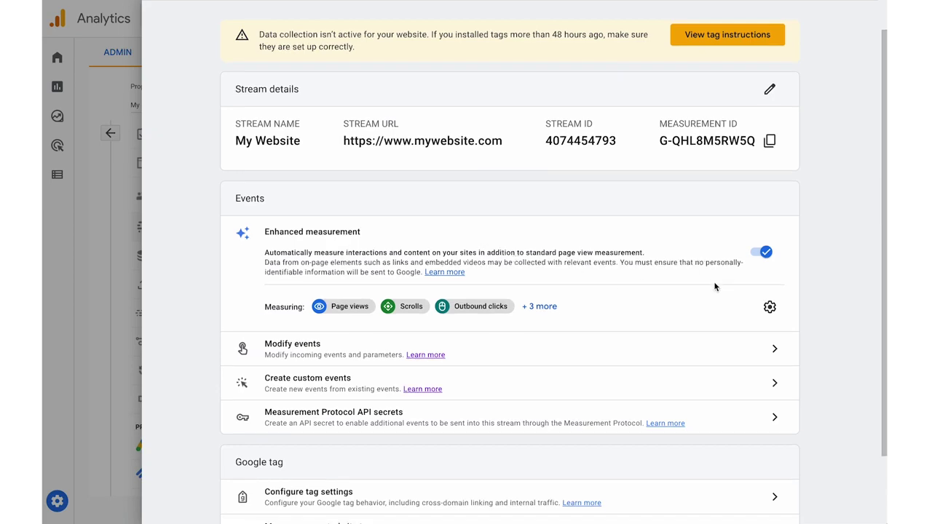
left_click(768, 308)
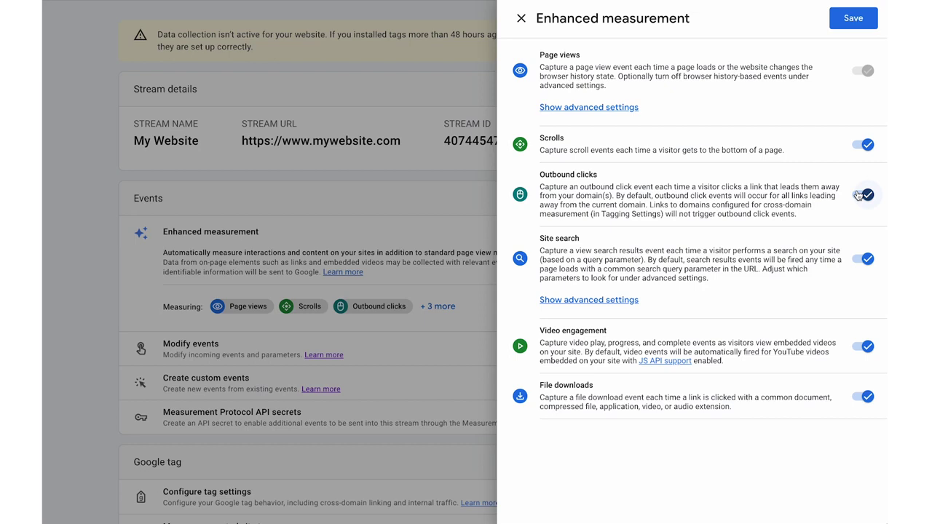
left_click(866, 260)
left_click(868, 260)
left_click(522, 18)
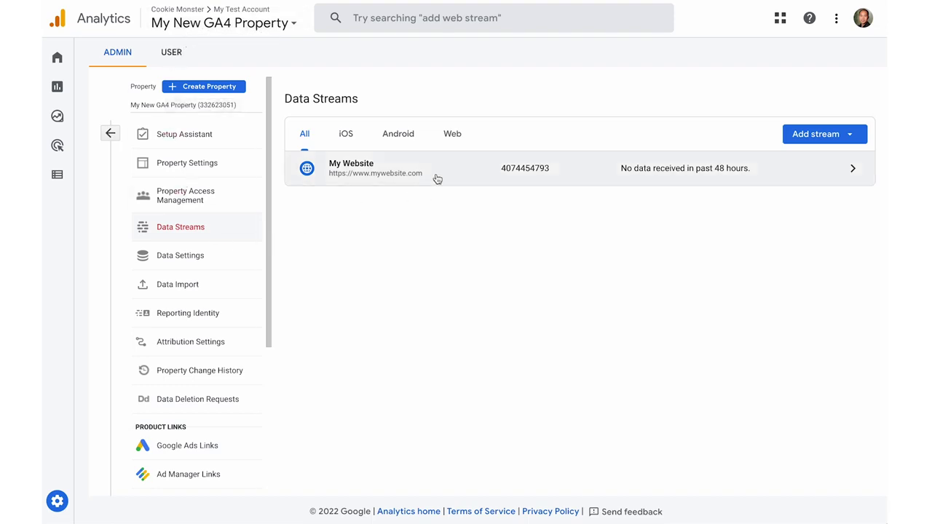
Return to the property's data streams, reopen the My Website stream and display its enhanced measurement options.
left_click(110, 133)
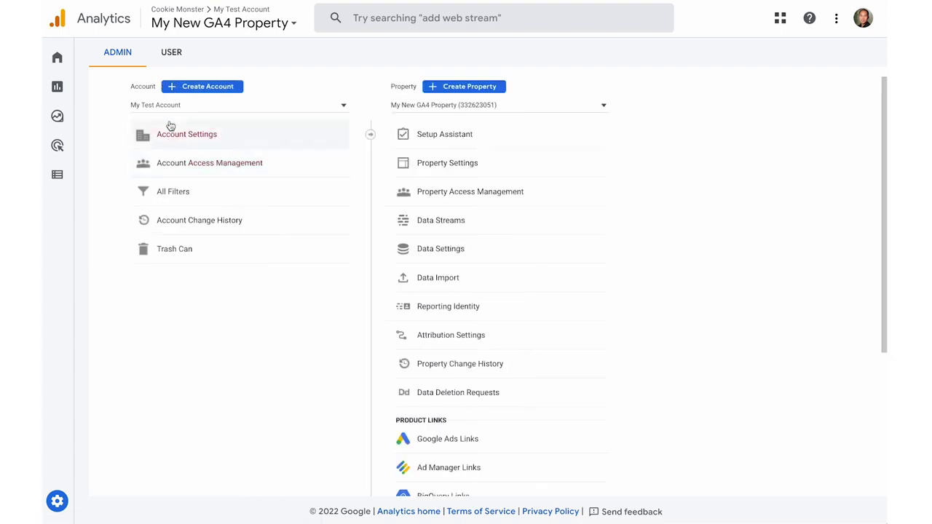
left_click(434, 228)
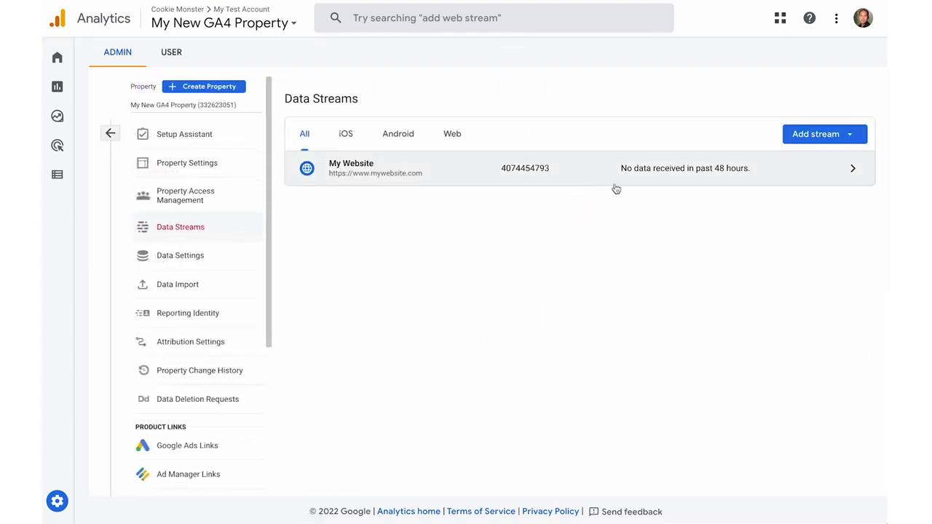
left_click(849, 174)
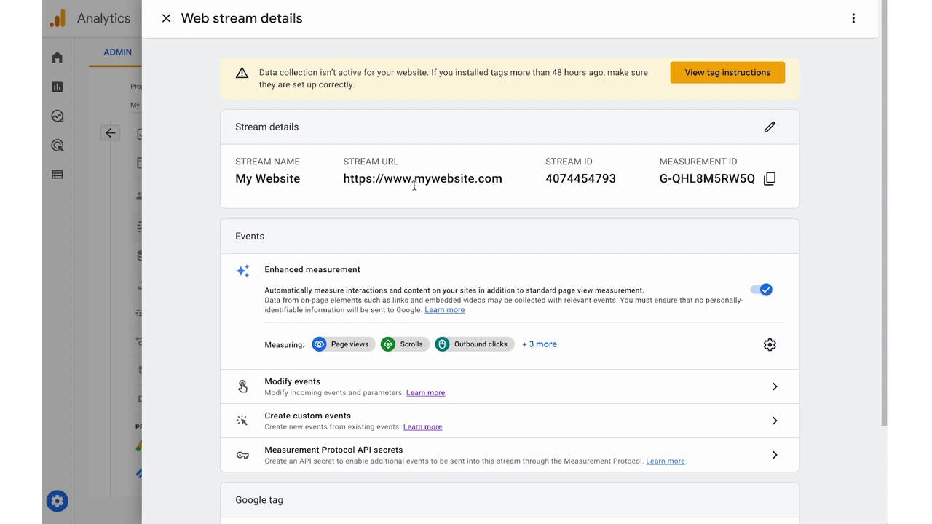
left_click(769, 188)
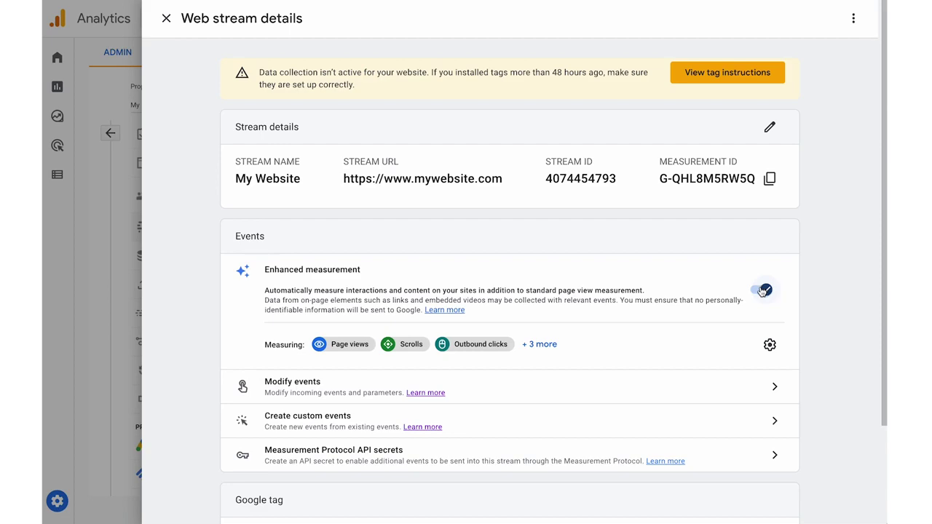
left_click(770, 345)
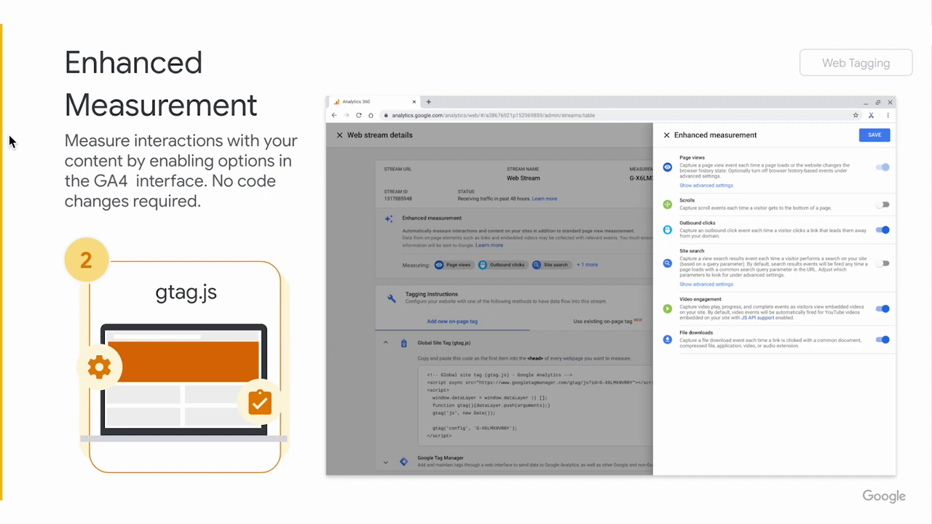
Switch to Tag Manager and create a Google Analytics: GA4 Configuration tag named "My Websites GA4 Config".
left_click(64, 115)
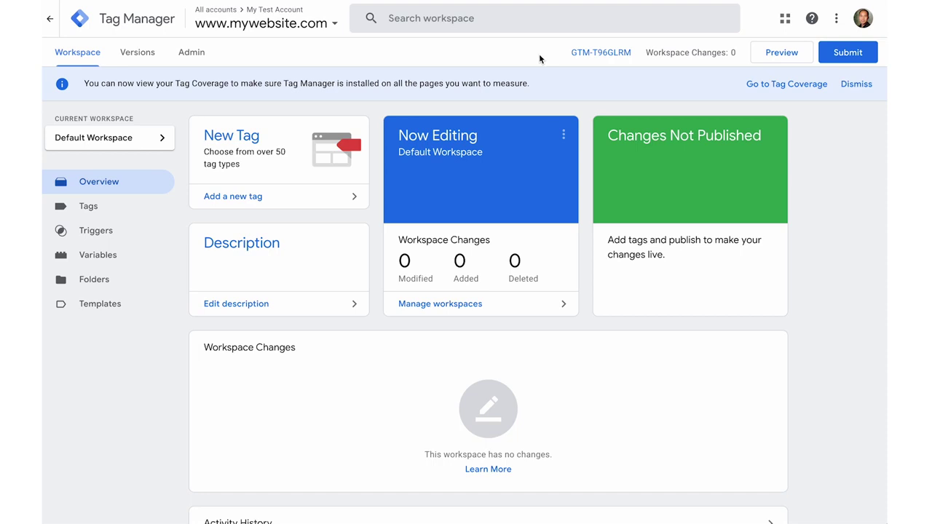
left_click(248, 198)
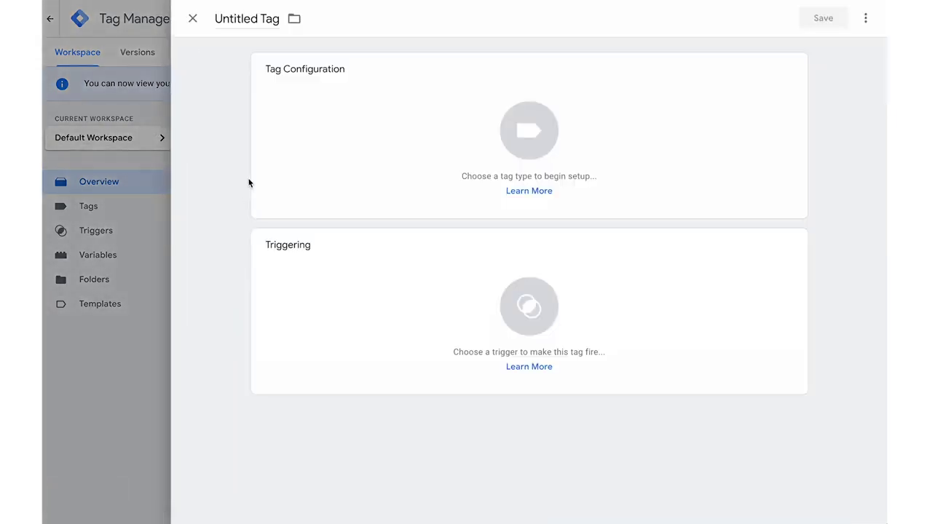
left_click(266, 18)
type("M")
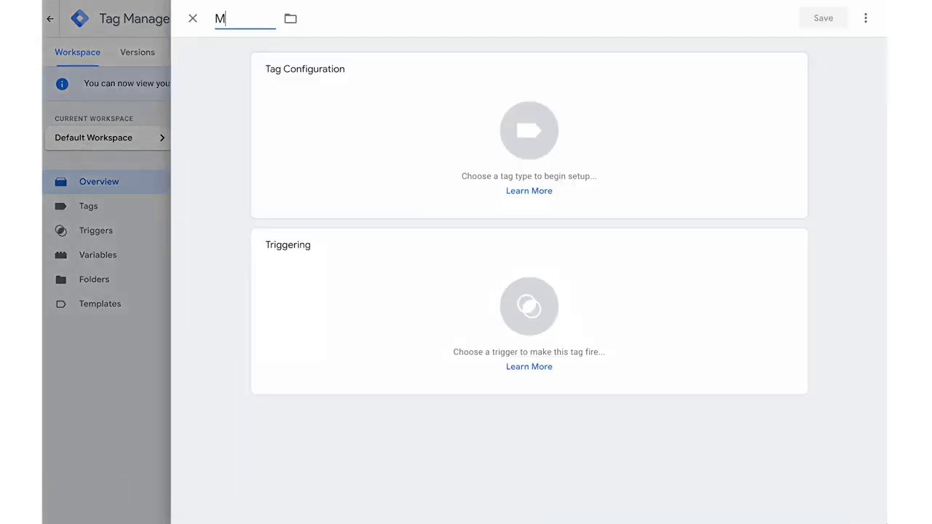
type("y Websites GA")
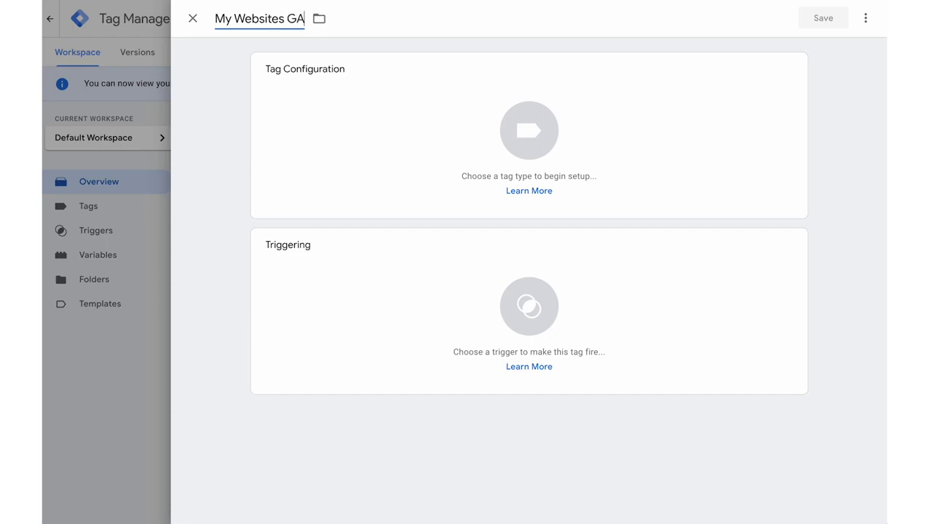
type("4 Config")
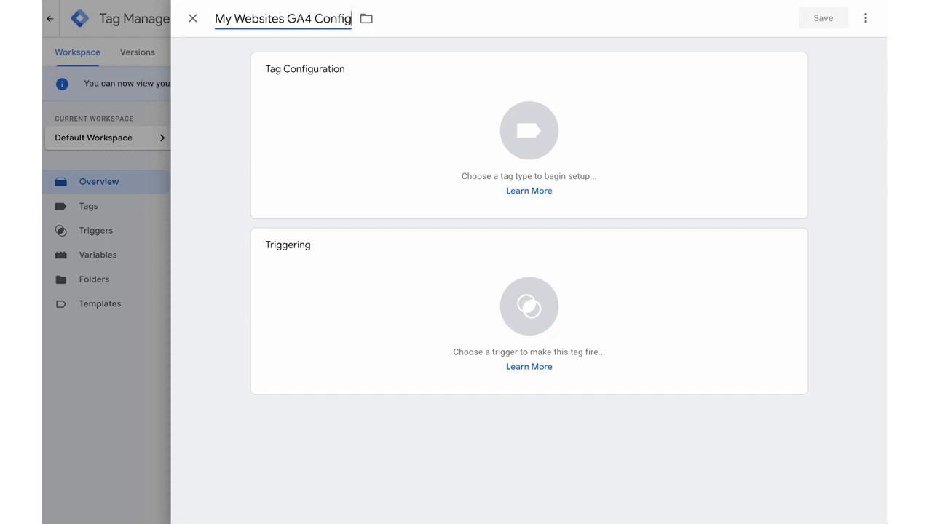
left_click(793, 69)
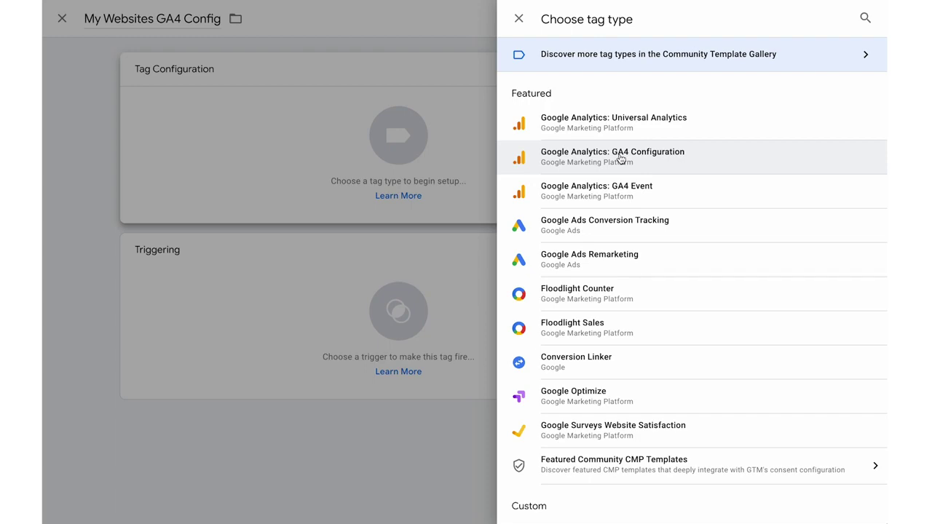
left_click(620, 157)
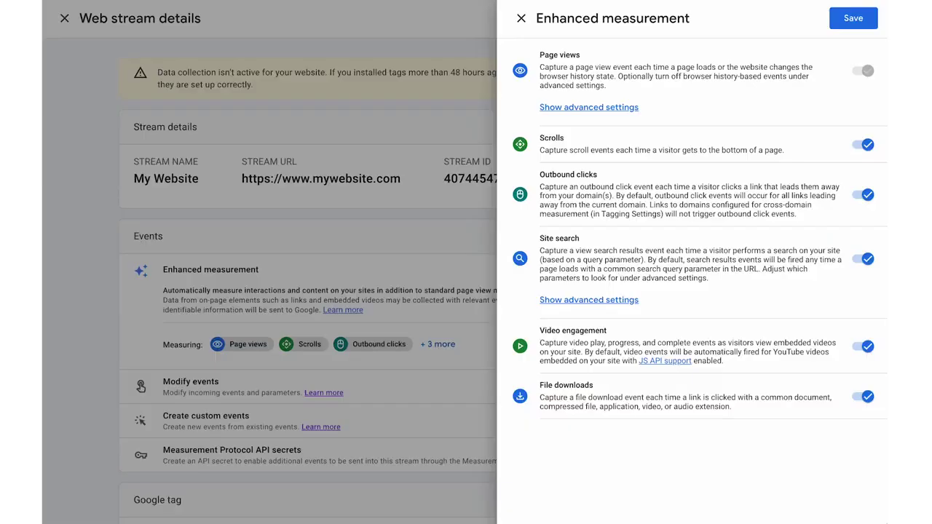
Copy the My Website stream's measurement ID from Google Analytics and paste it as the configuration tag's Measurement ID in Tag Manager.
left_click(332, 116)
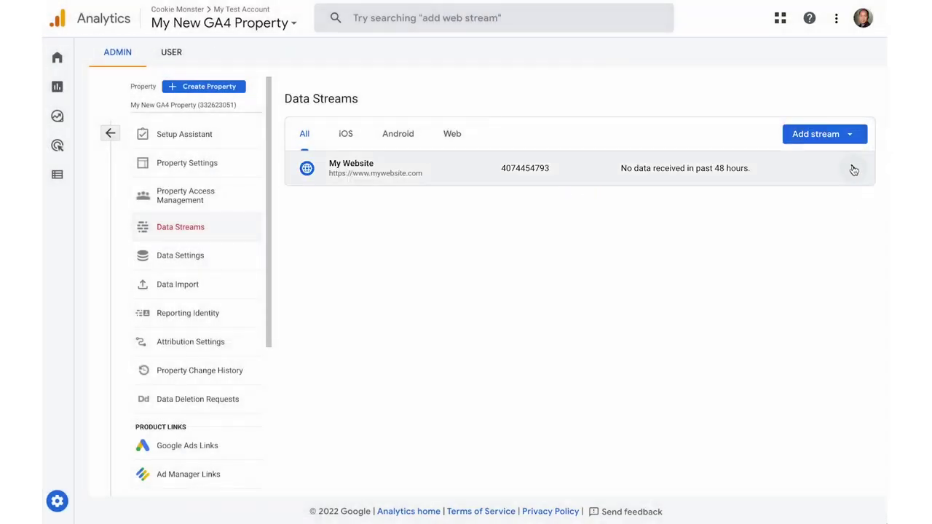
left_click(852, 169)
left_click(770, 179)
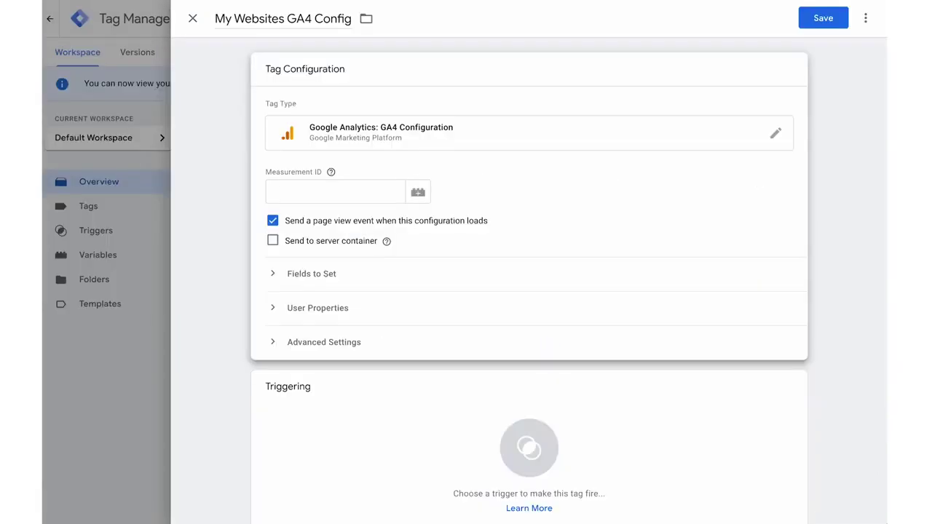
left_click(340, 192)
key("ctrl+v")
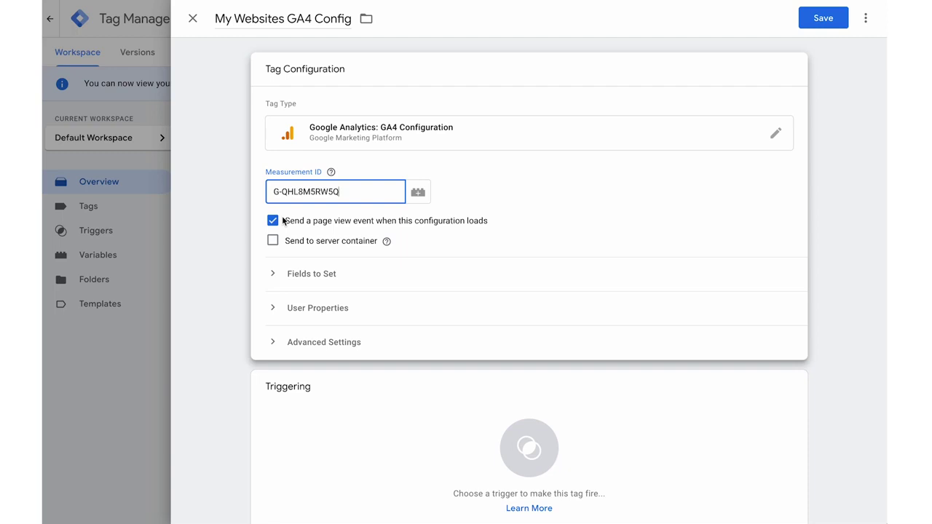
Assign the "Initialization - All Pages" firing trigger to the configuration tag and save the tag.
left_click(325, 272)
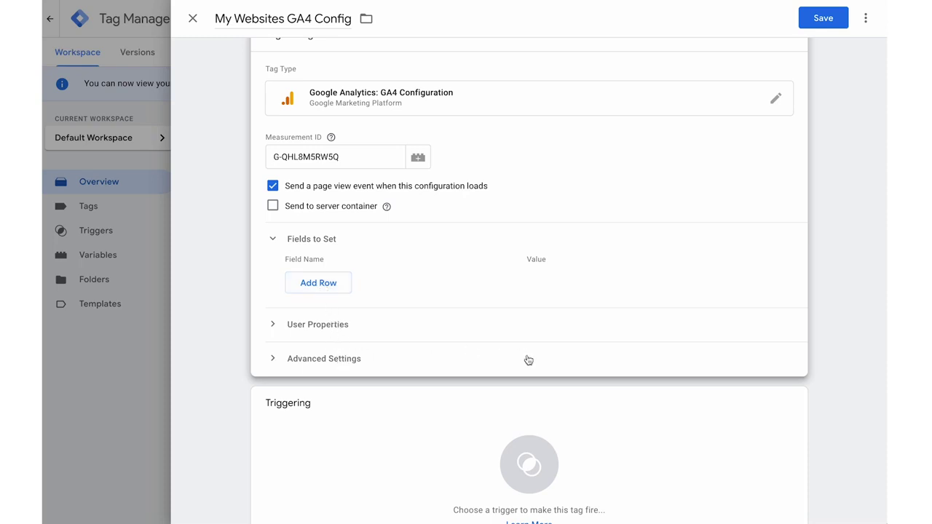
scroll(528, 360, "up", 1)
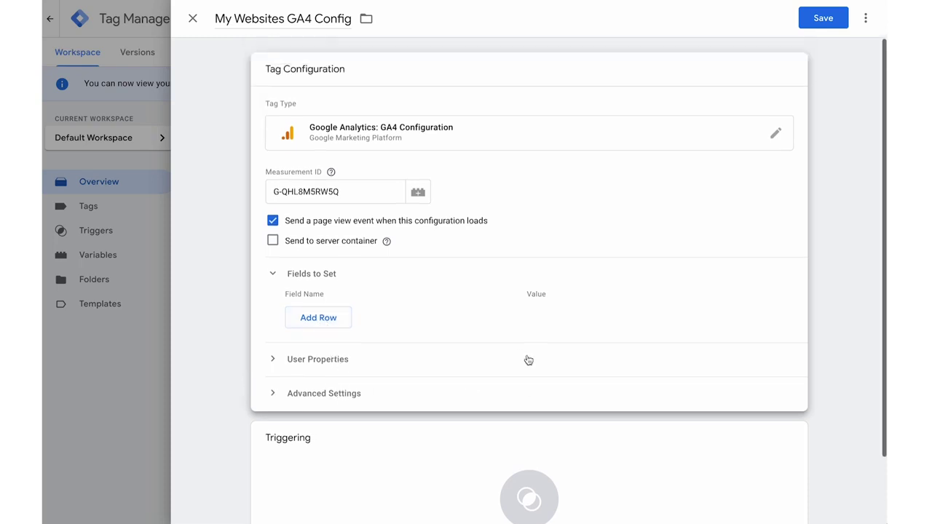
left_click(831, 20)
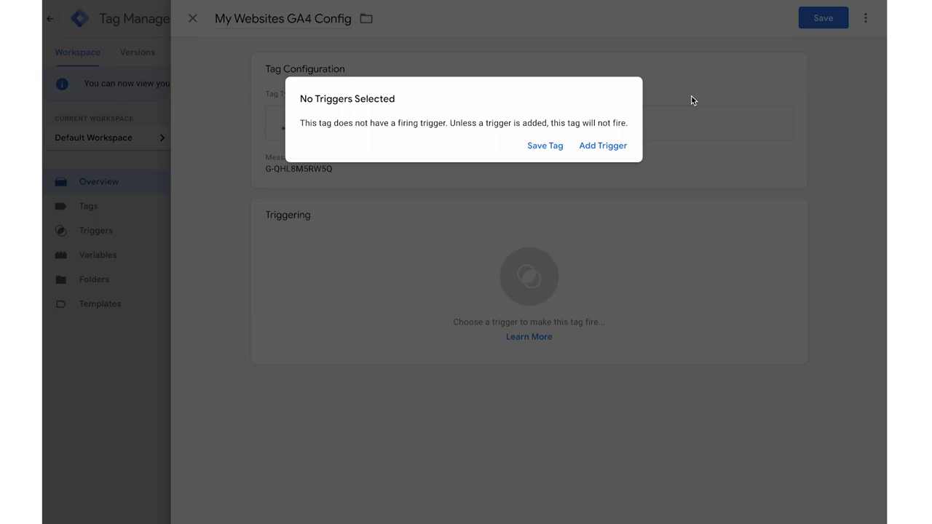
left_click(603, 146)
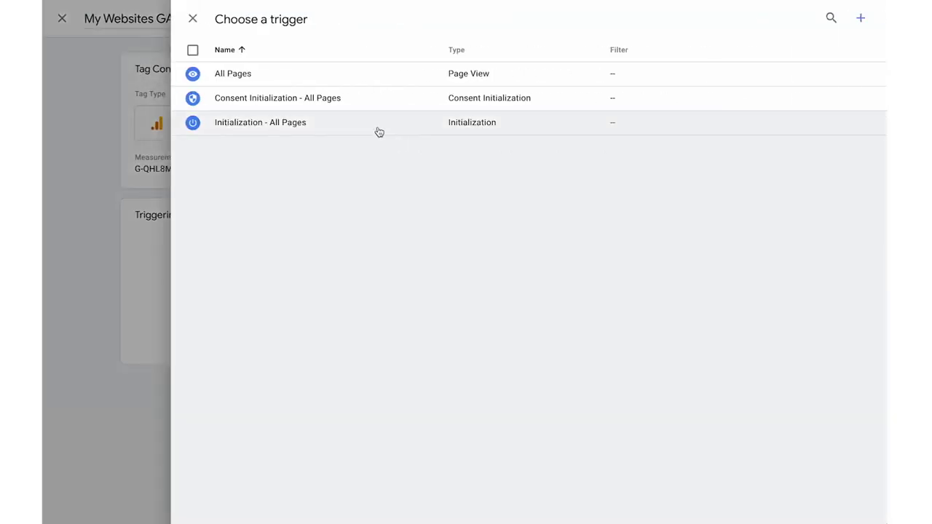
left_click(378, 127)
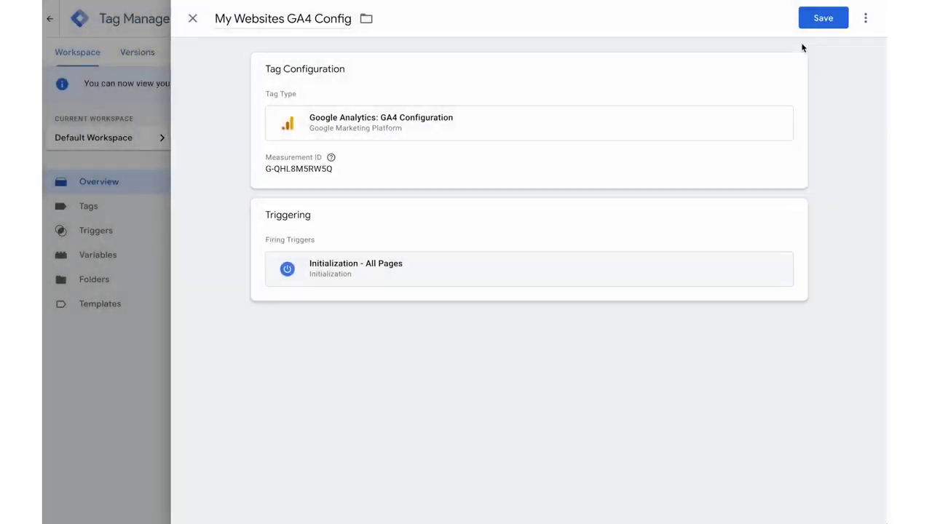
left_click(824, 18)
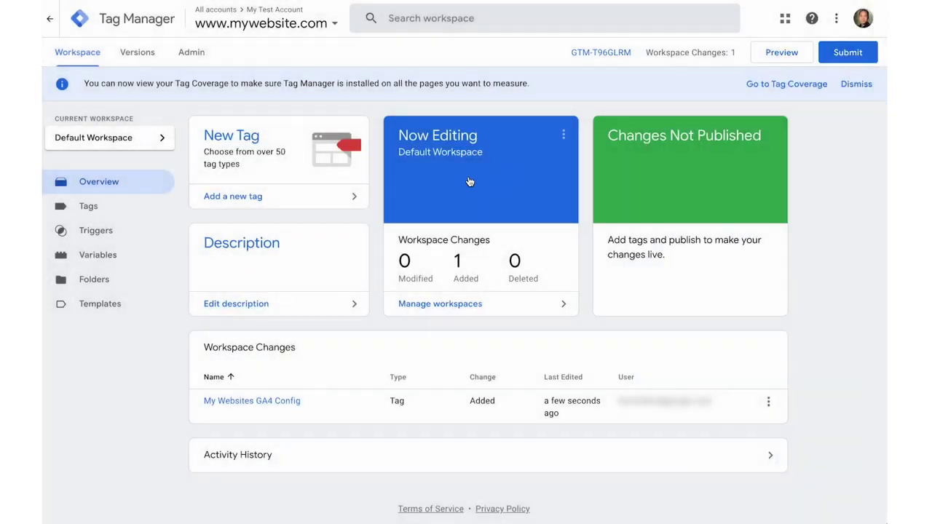
Add another new tag to the workspace and name it "My Websites GA4 Event for ButtonClick".
left_click(317, 201)
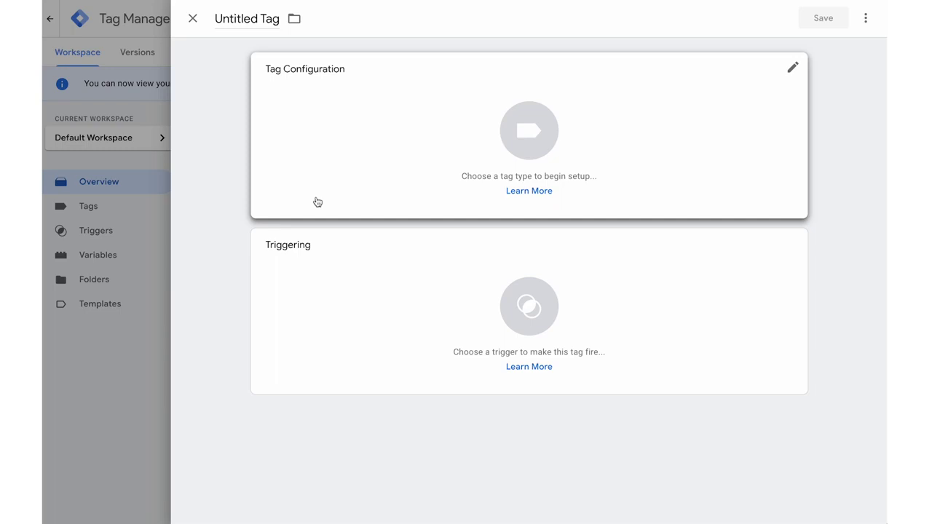
left_click(251, 15)
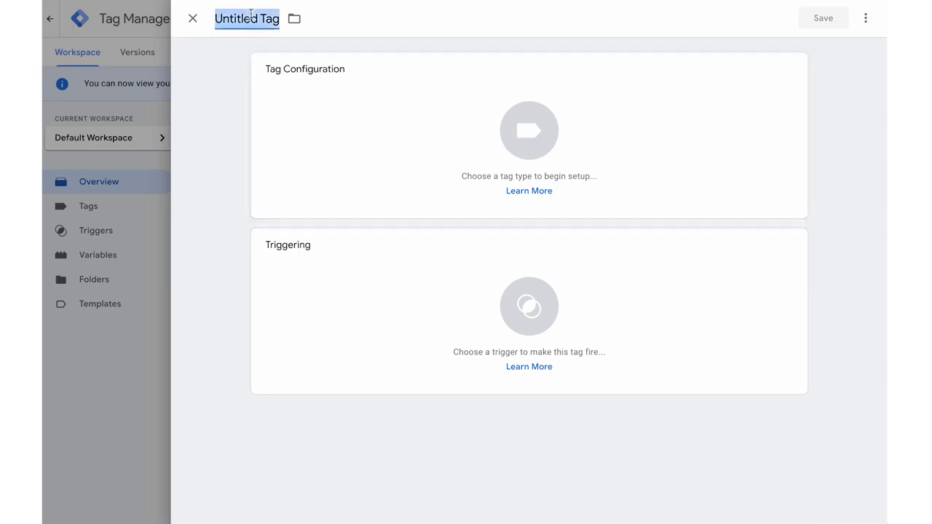
type("Ny")
key("BackSpace")
key("BackSpace")
type("M")
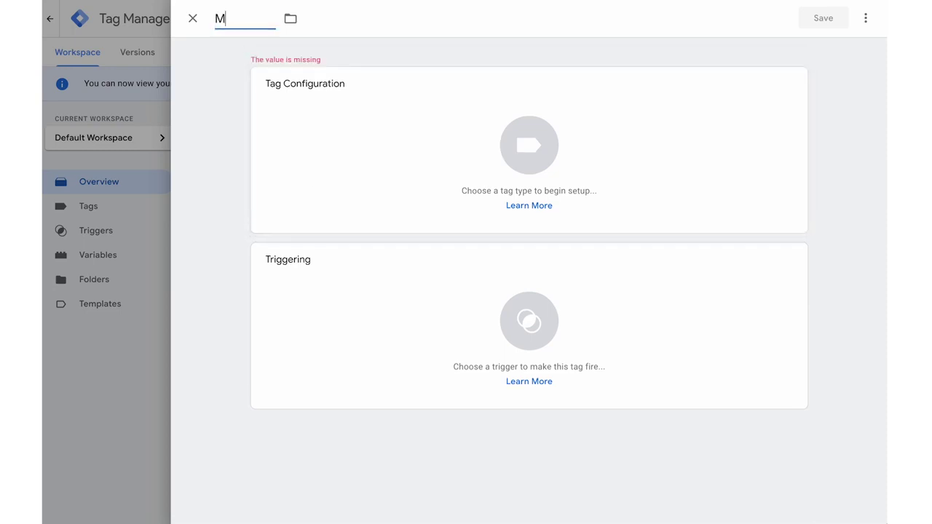
type("y Websites GA4")
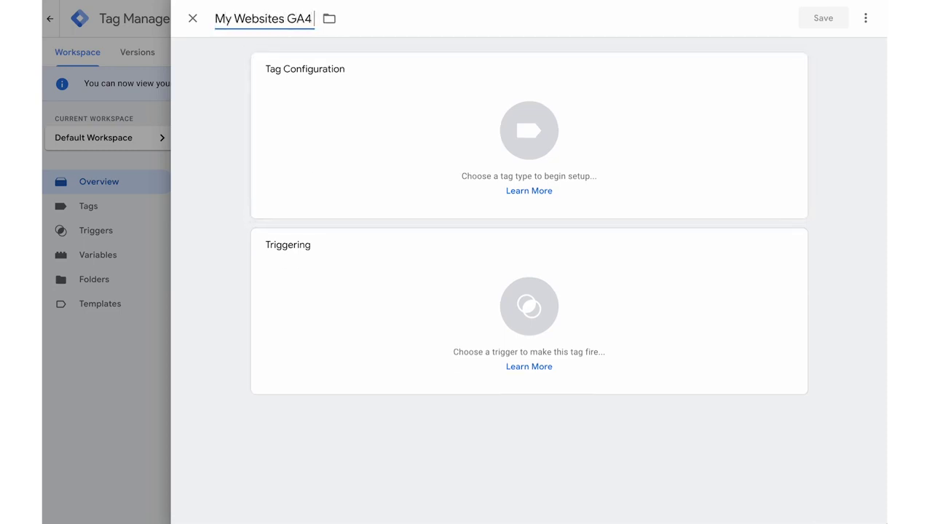
type(" Event for")
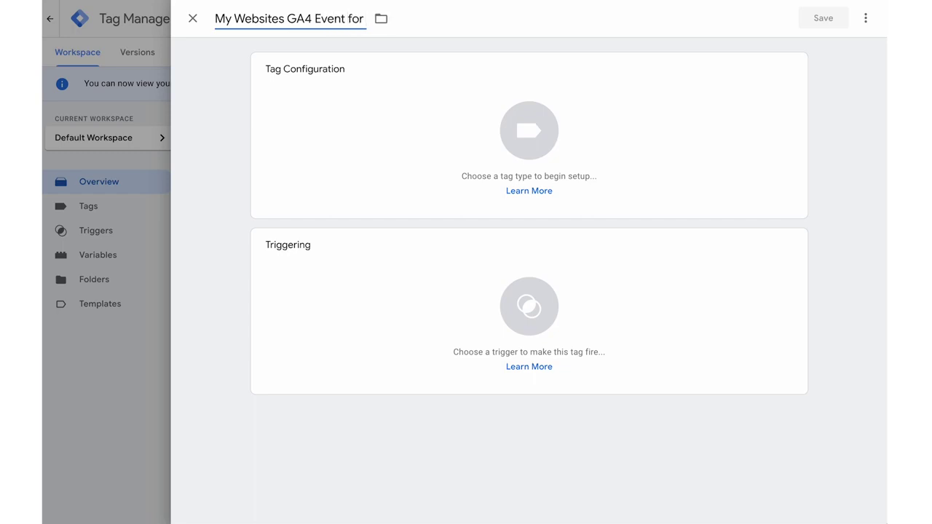
type(" ButtonClick")
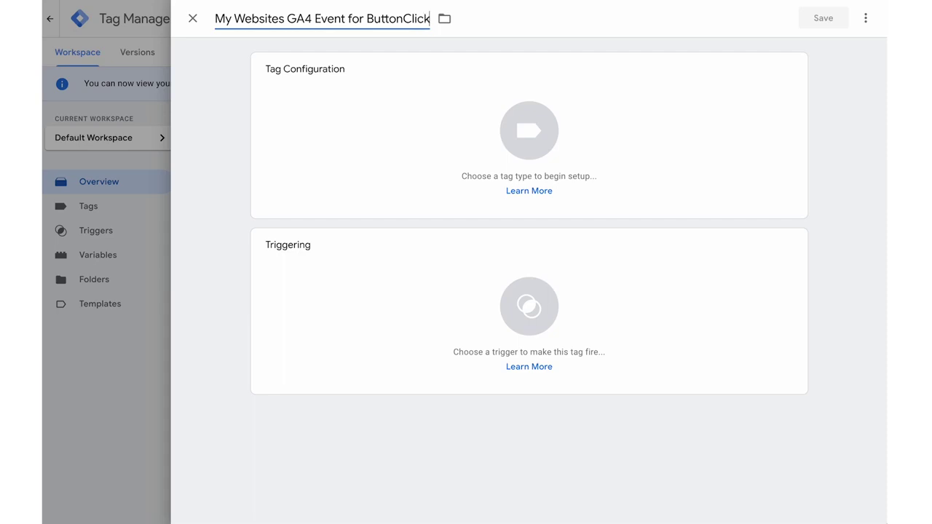
Configure the tag as Google Analytics: GA4 Event with configuration tag "My Websites GA4 Config" and event name "ButtonClick_Purchase".
left_click(793, 67)
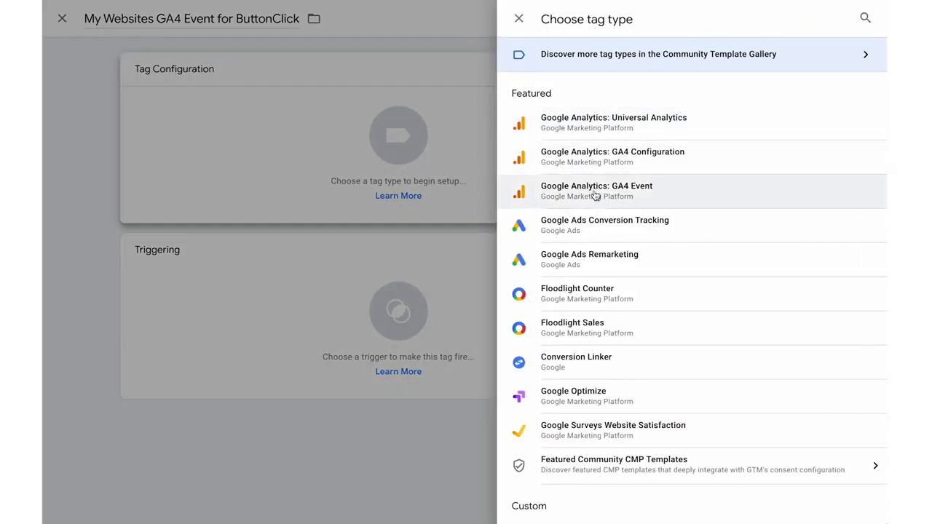
left_click(594, 195)
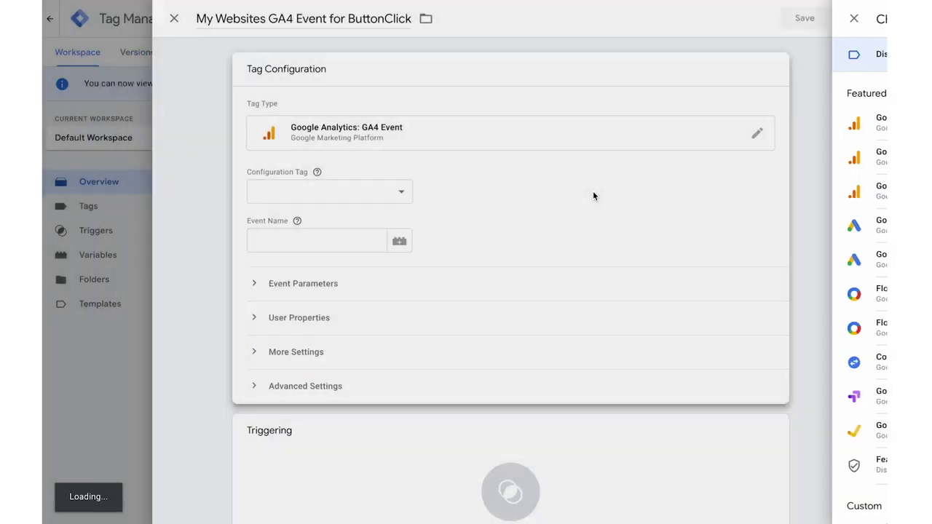
left_click(375, 190)
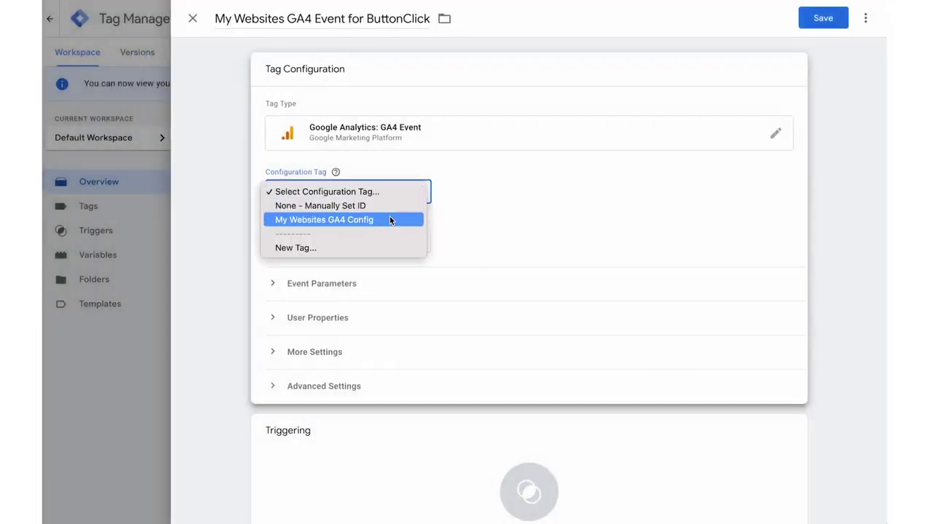
left_click(329, 226)
left_click(331, 237)
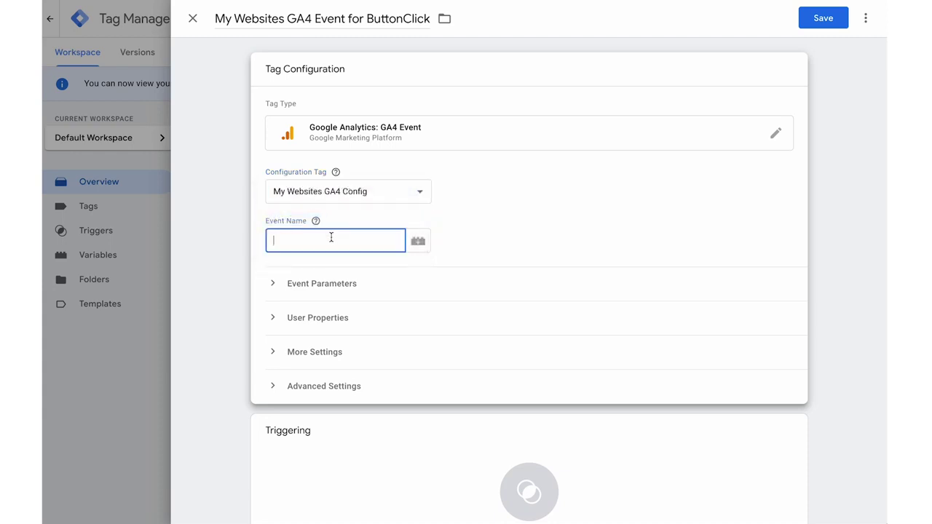
type("ButtonClick_Purchase")
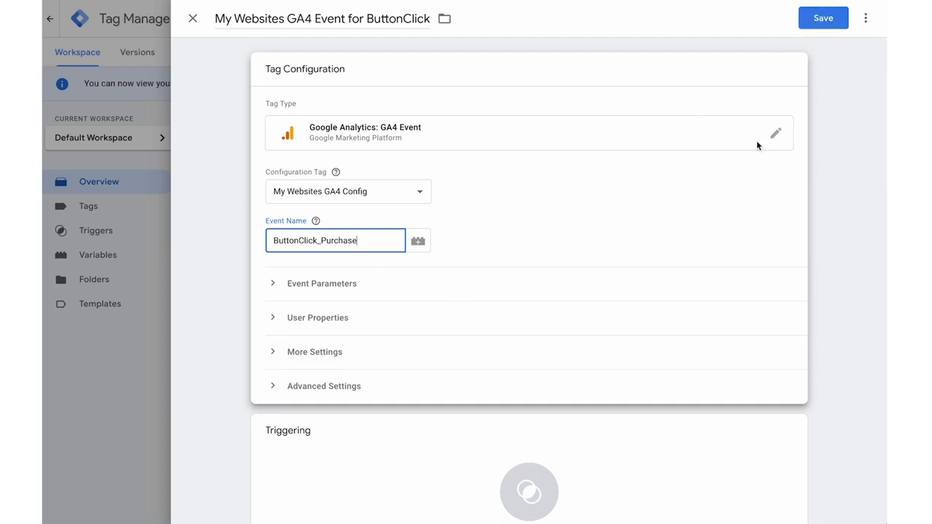
Assign the "All Pages" page view trigger to the ButtonClick event tag and save the tag.
scroll(687, 327, "down", 1)
left_click(593, 459)
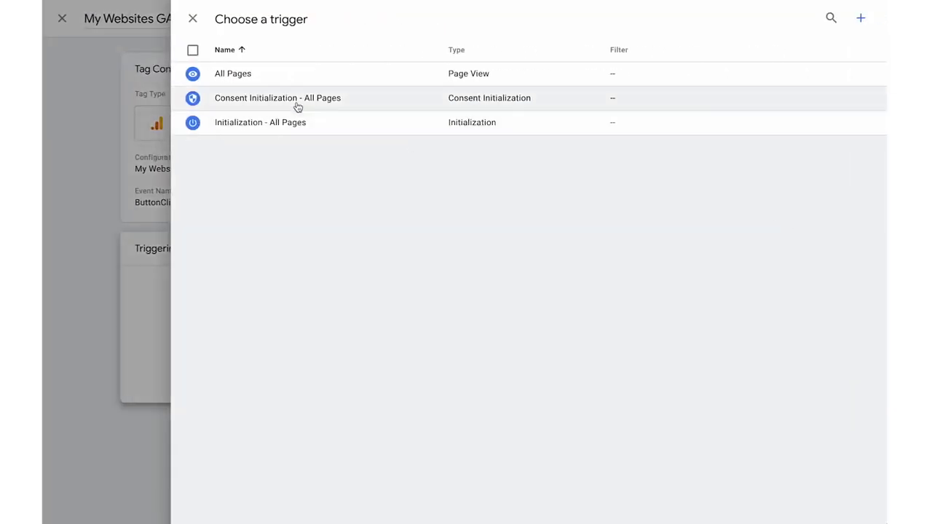
left_click(370, 74)
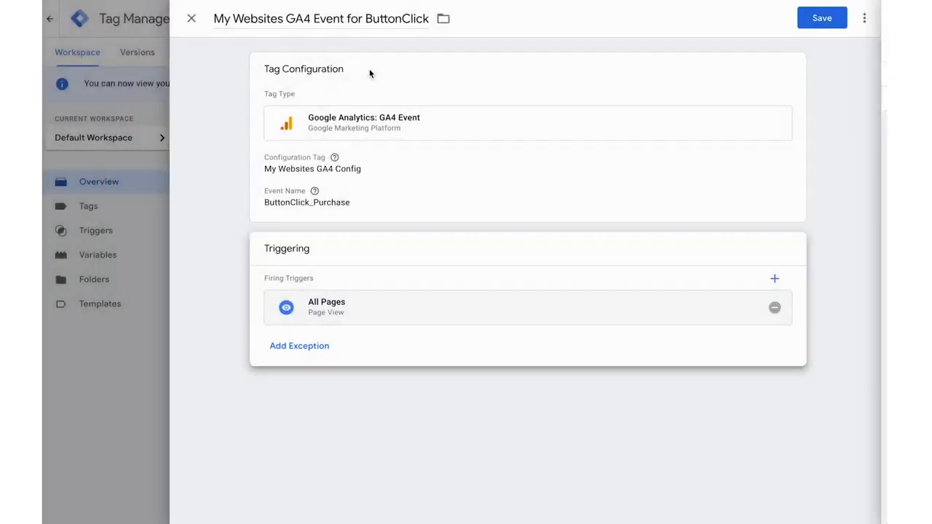
left_click(822, 21)
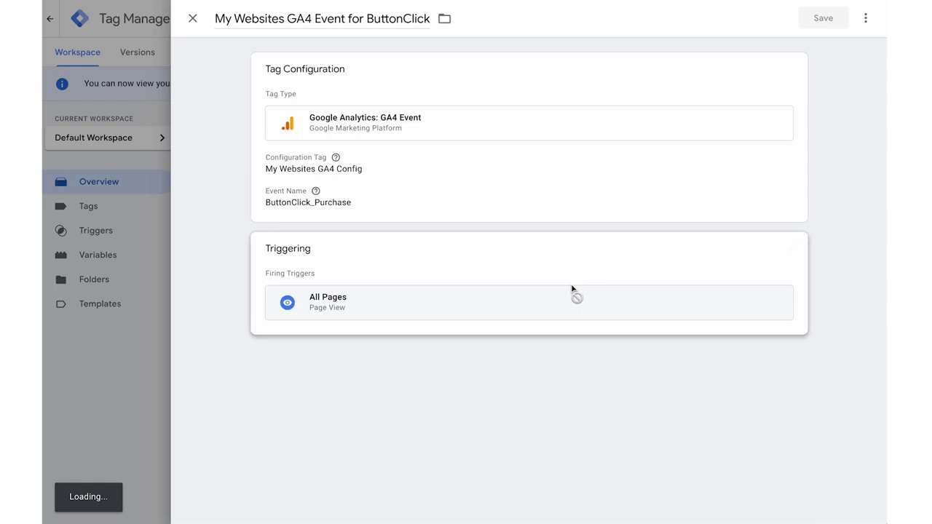